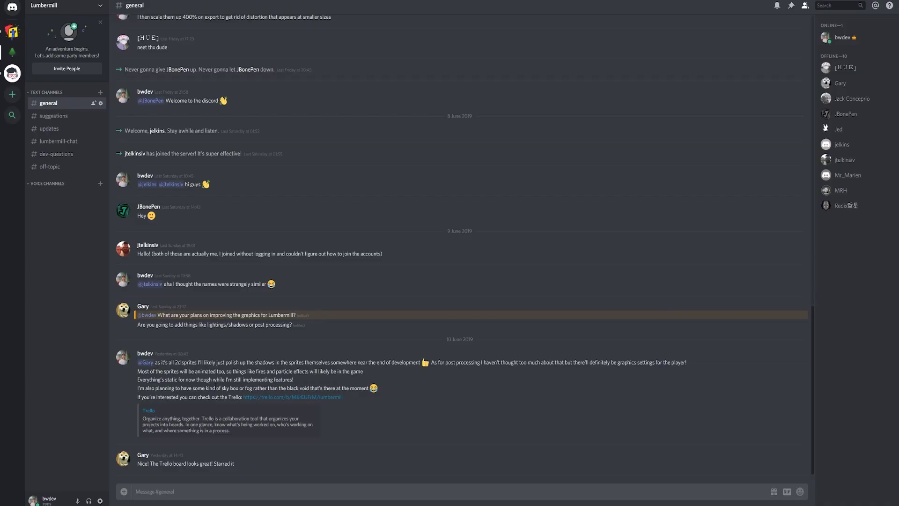
Step: In #updates, enlarge and close the Research window preview and the bug-of-the-day screenshot
scroll(421, 417, "up", 5)
scroll(421, 416, "up", 5)
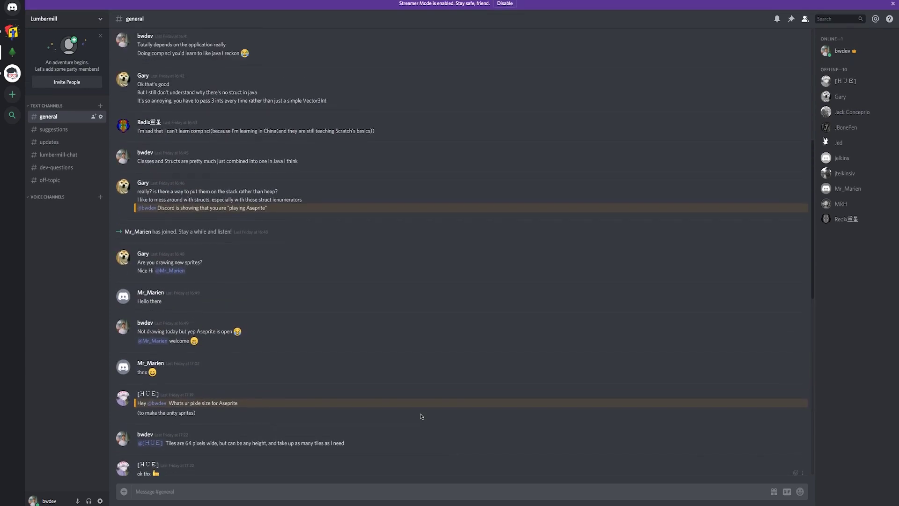
left_click(65, 142)
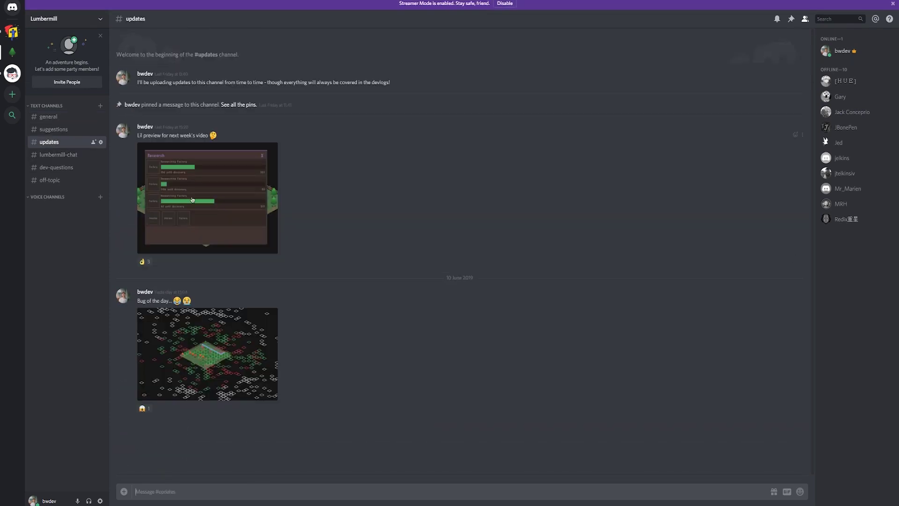
left_click(223, 206)
left_click(227, 235)
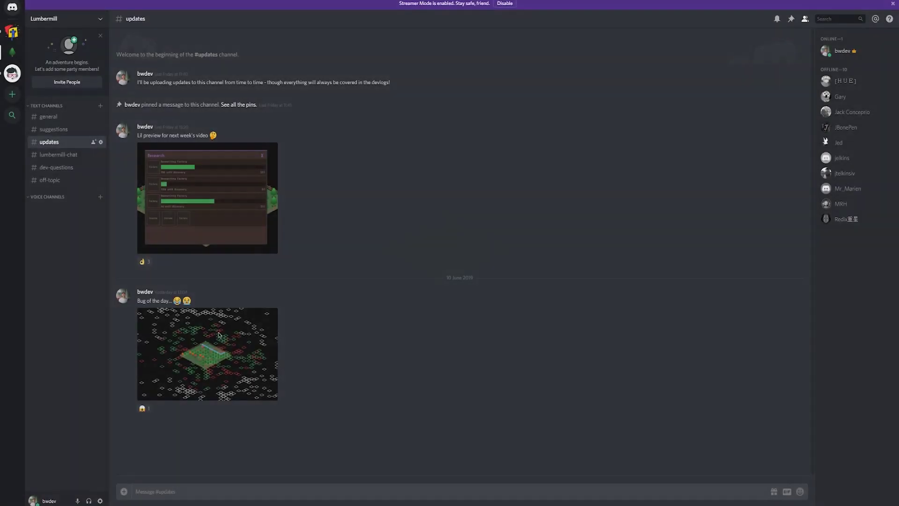
left_click(217, 336)
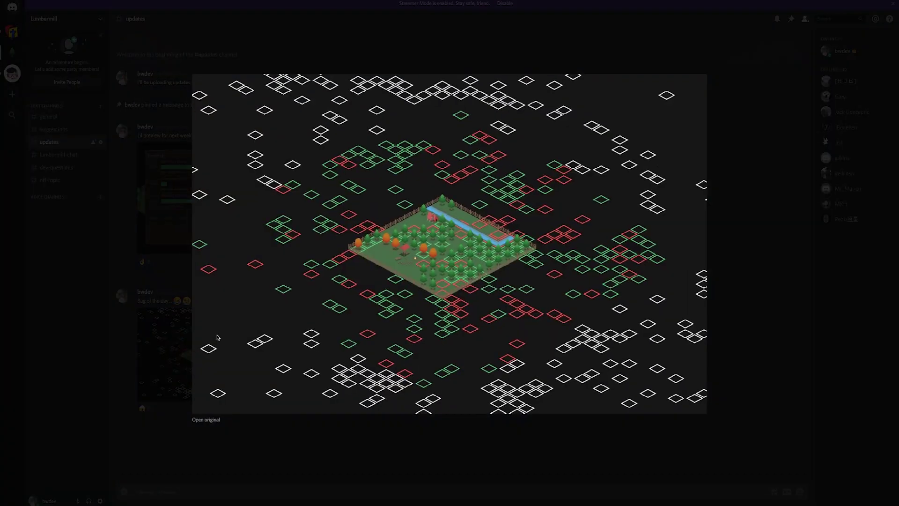
left_click(135, 240)
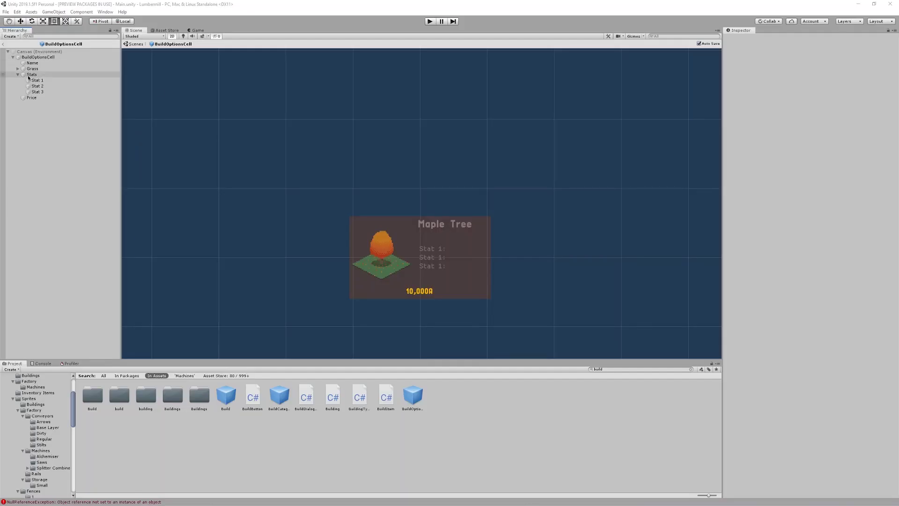
Step: Add a UI Image to the build cell, anchored to stretch over the whole cell
right_click(25, 51)
mouse_move(57, 174)
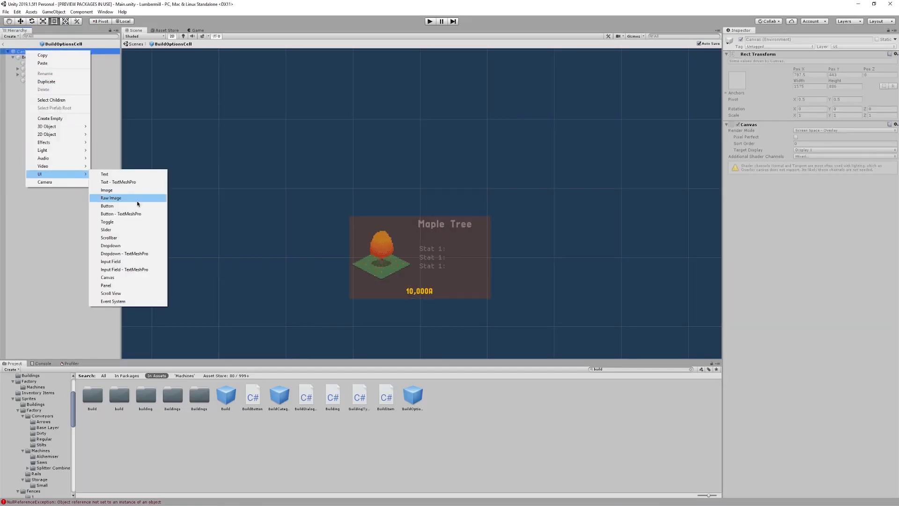
left_click(137, 200)
left_click_drag(398, 252, 357, 249)
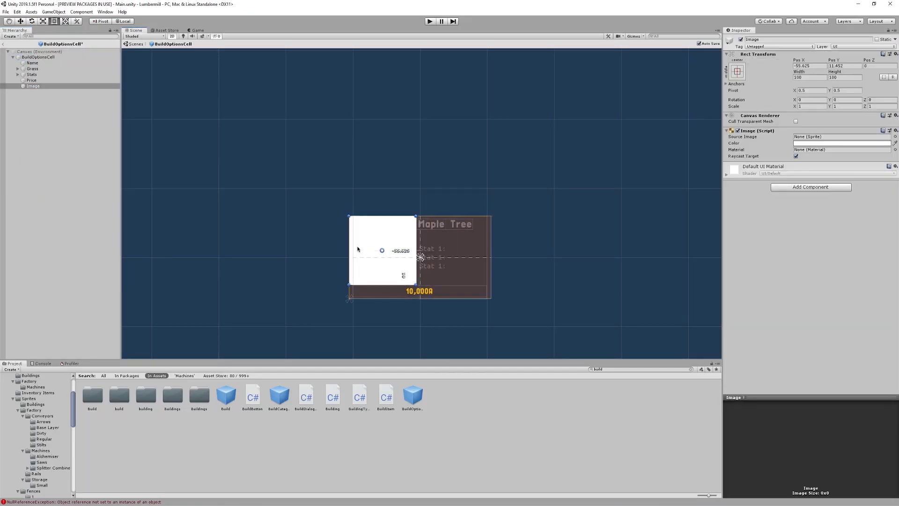
left_click(737, 71)
left_click(809, 177, "alt")
Step: Colour the image translucent black with alpha 132
left_click(842, 143)
left_click(629, 167)
left_click_drag(627, 172, 611, 184)
left_click(625, 247)
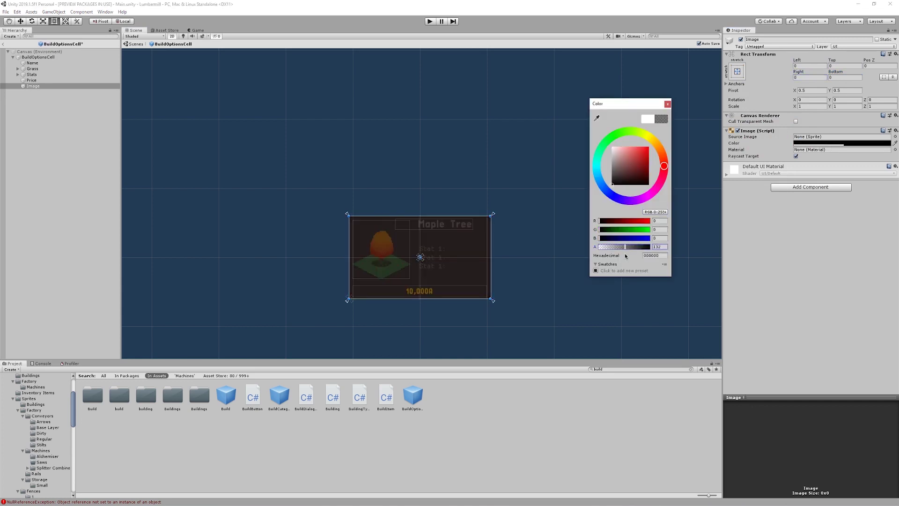
left_click_drag(617, 135, 614, 183)
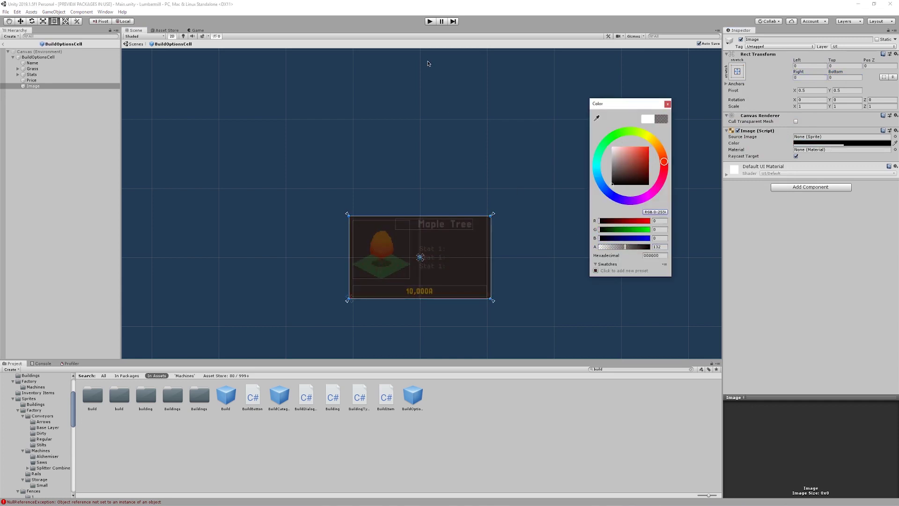
left_click(51, 52)
left_click(33, 87)
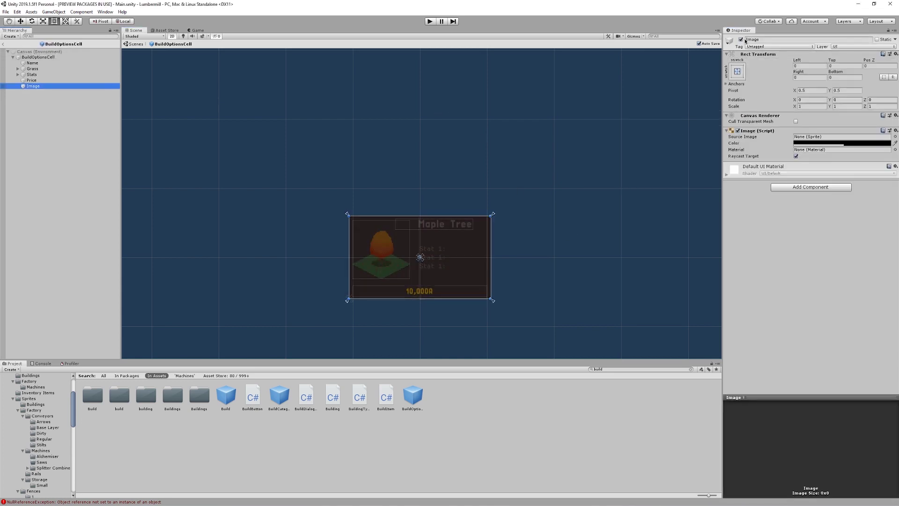
Step: Rename the image 'Selectable', then in play mode view Housing in the Build dialog
left_click(774, 41)
type("Selectable Overlay")
key("ctrl+p")
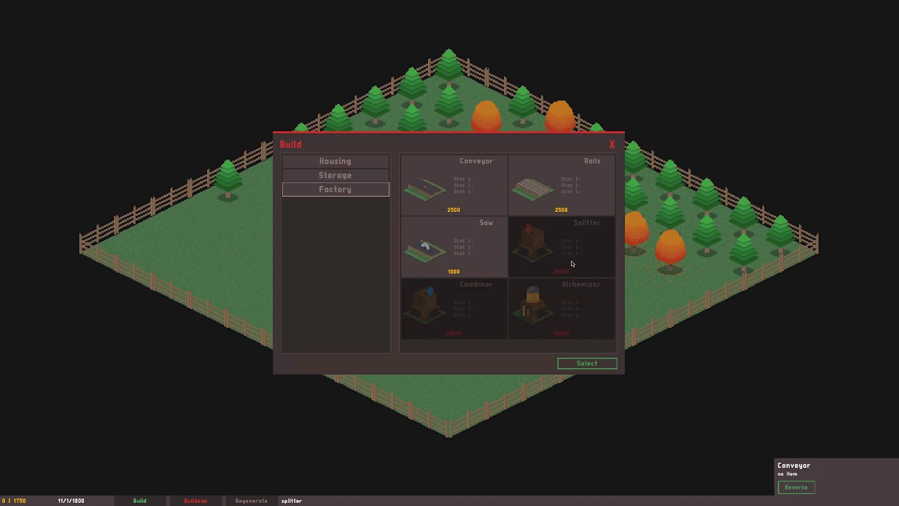
left_click(347, 165)
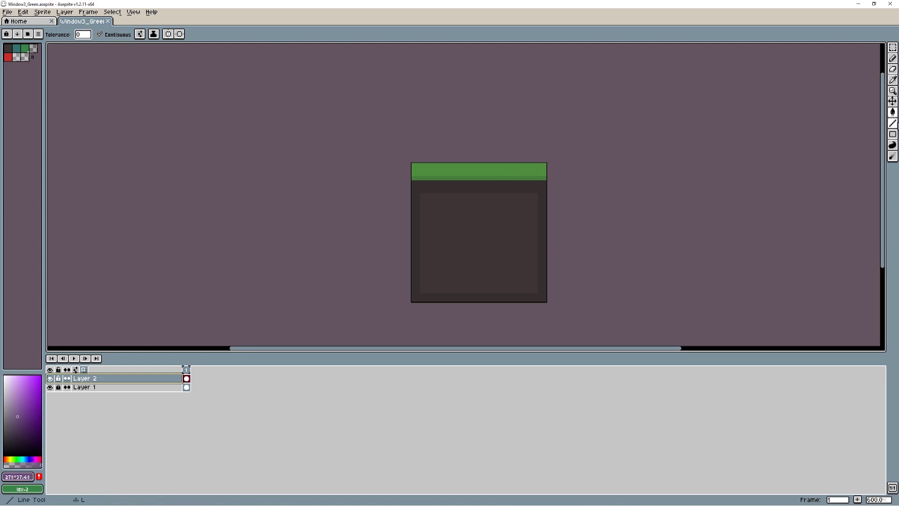
Step: Fill the green title bar with purple and the strip beneath it with darker purple
left_click(540, 166)
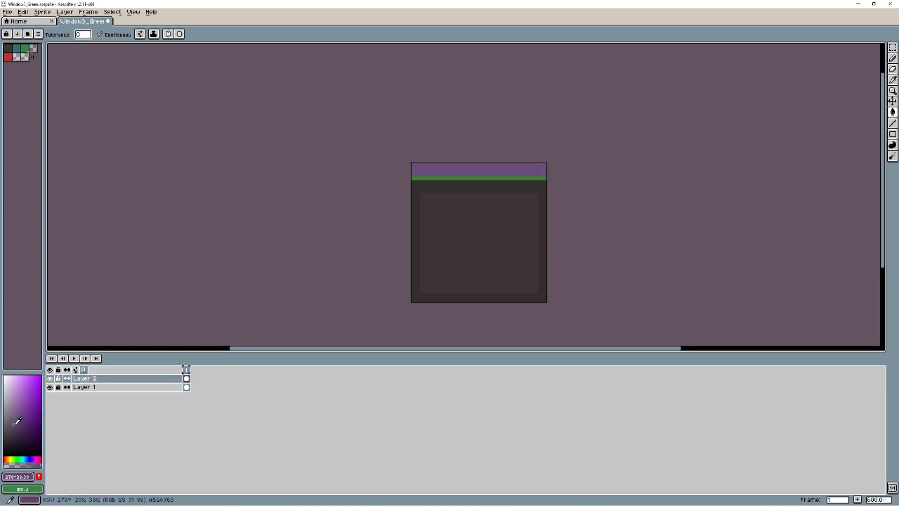
left_click(503, 177)
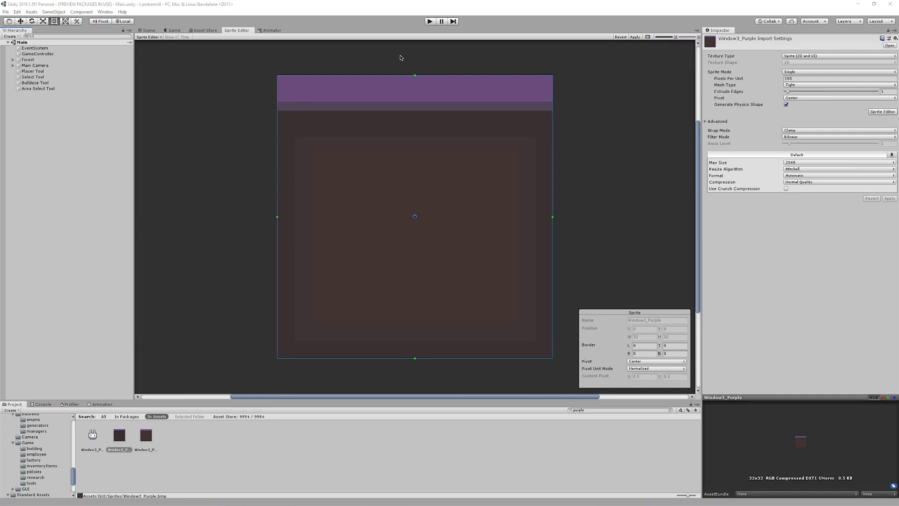
Step: Set the sprite's slice borders to top 9, left 4, bottom 4 and right 4
left_click_drag(414, 75, 411, 154)
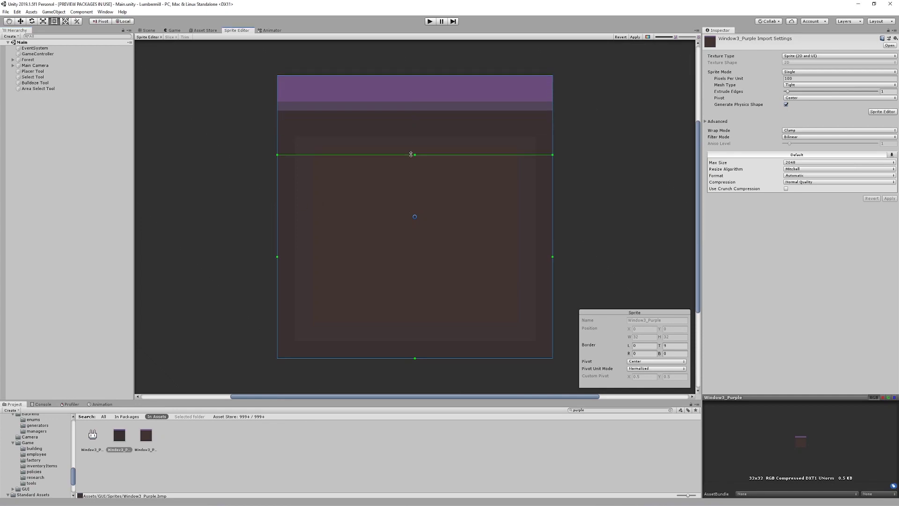
left_click_drag(278, 255, 311, 254)
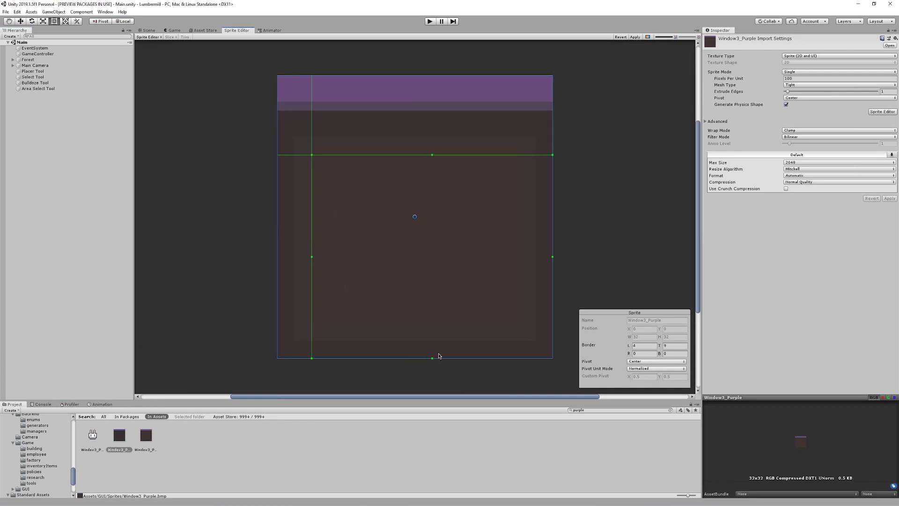
left_click_drag(432, 358, 433, 321)
left_click_drag(552, 239, 518, 254)
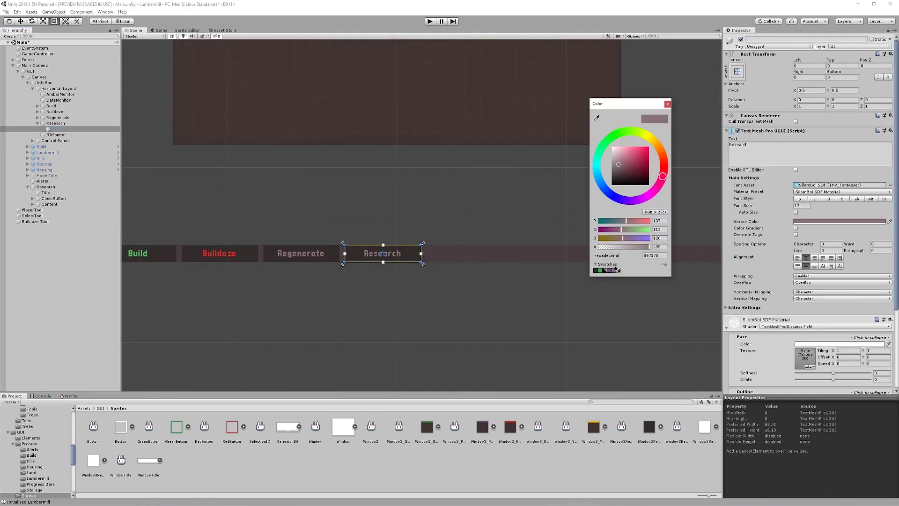
Step: Duplicate the Research Item into a third row and add an empty child object to it
right_click(616, 269)
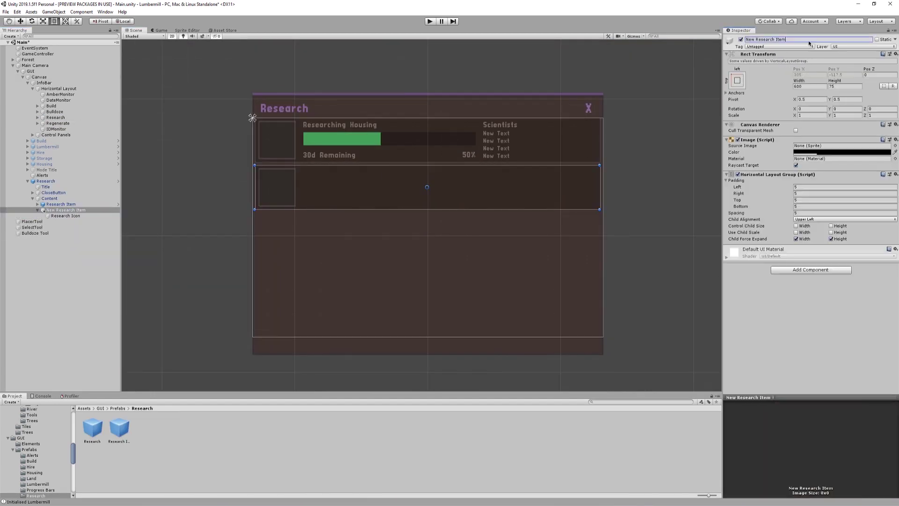
left_click(79, 210)
key("ctrl+d")
right_click(78, 221)
left_click(113, 298)
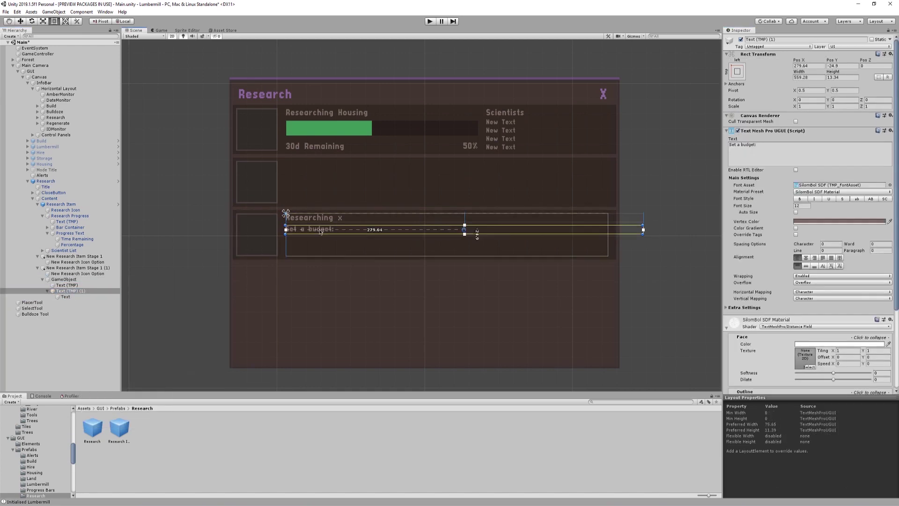
right_click(61, 287)
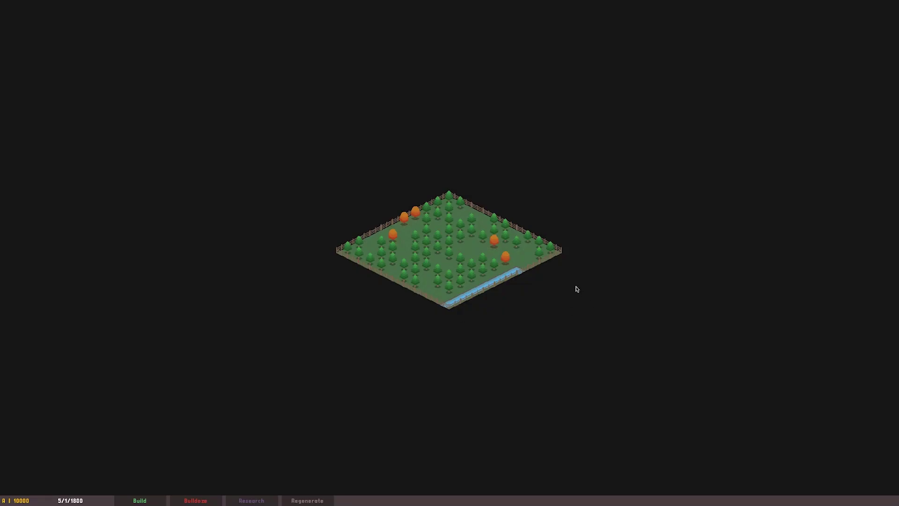
Step: Open the in-game Research window, browse Factory and Housing, then choose Storage
scroll(577, 288, "up", 3)
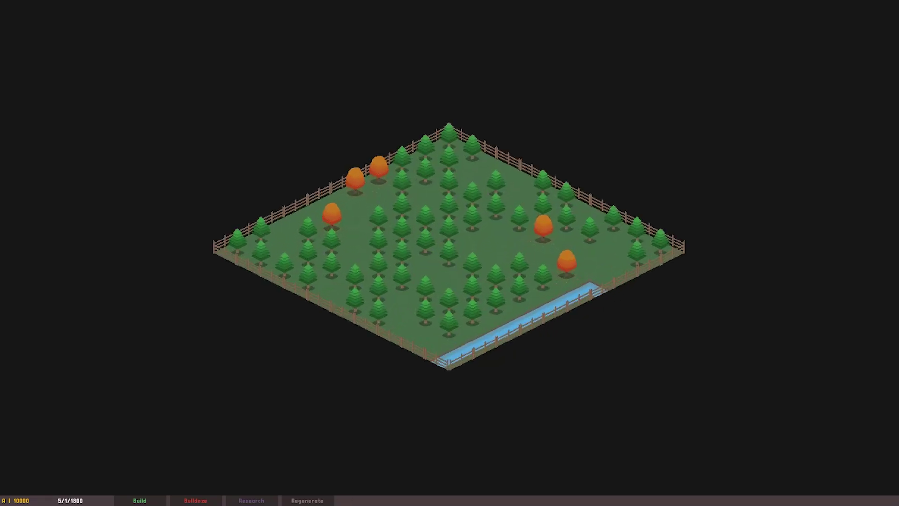
left_click(272, 502)
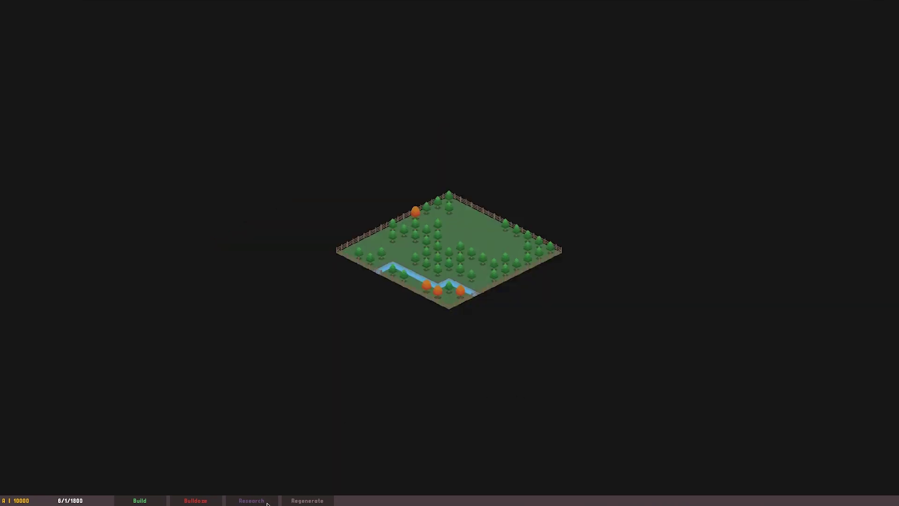
left_click(266, 501)
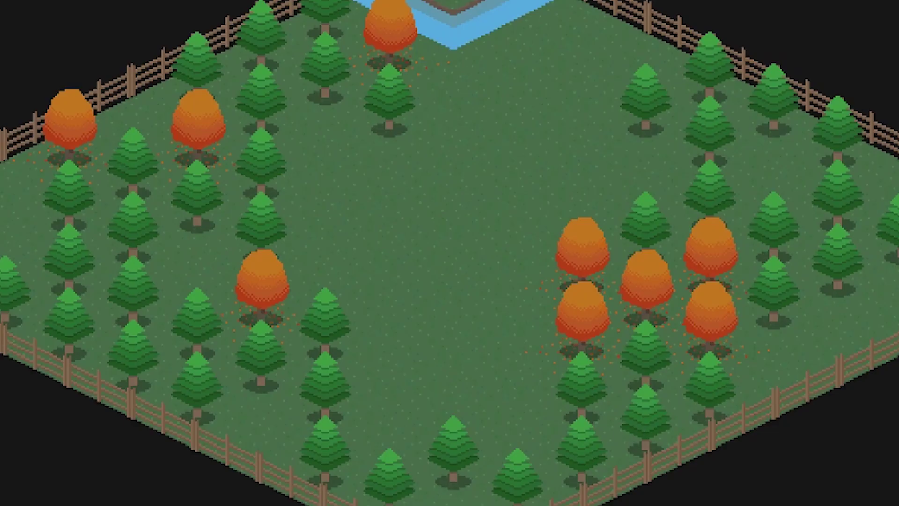
key("r")
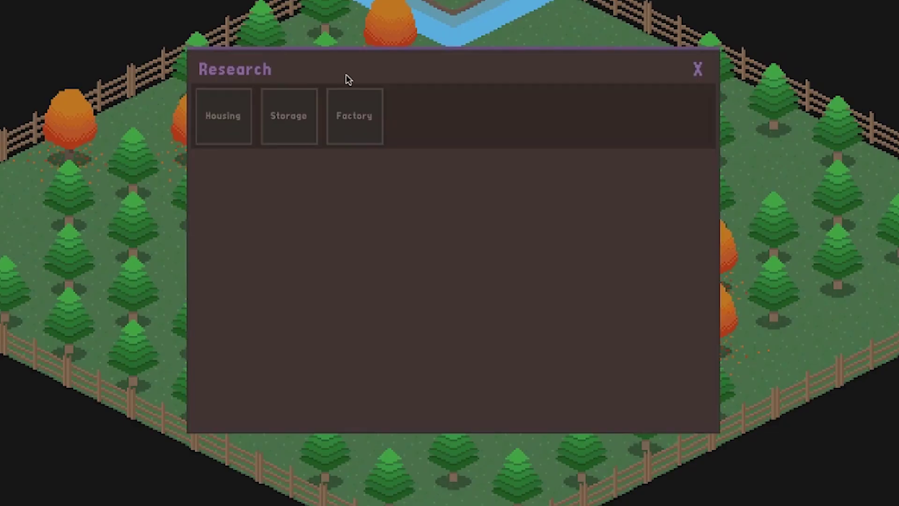
left_click(361, 127)
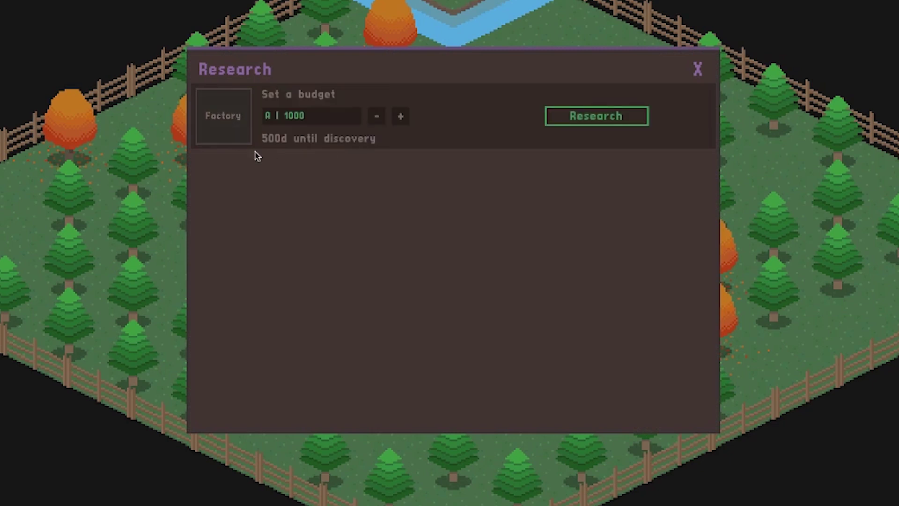
left_click(246, 136)
left_click(225, 128)
left_click(225, 130)
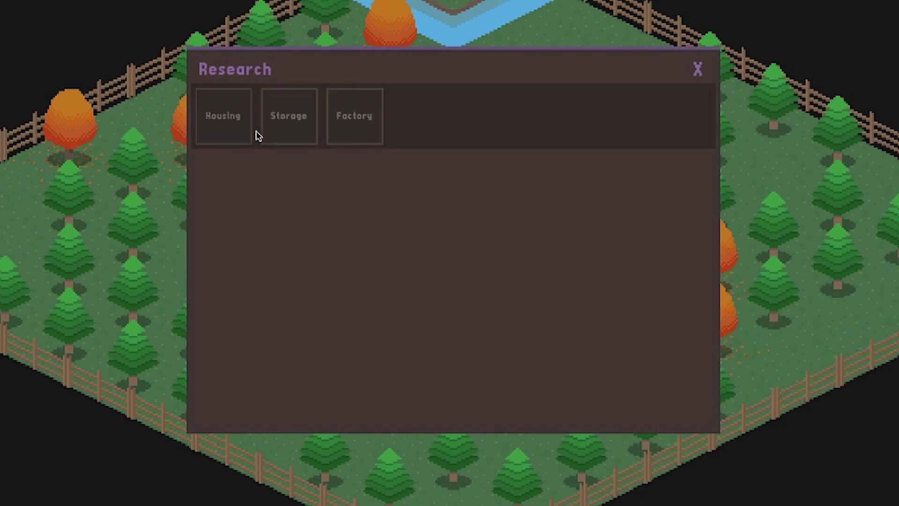
left_click(287, 133)
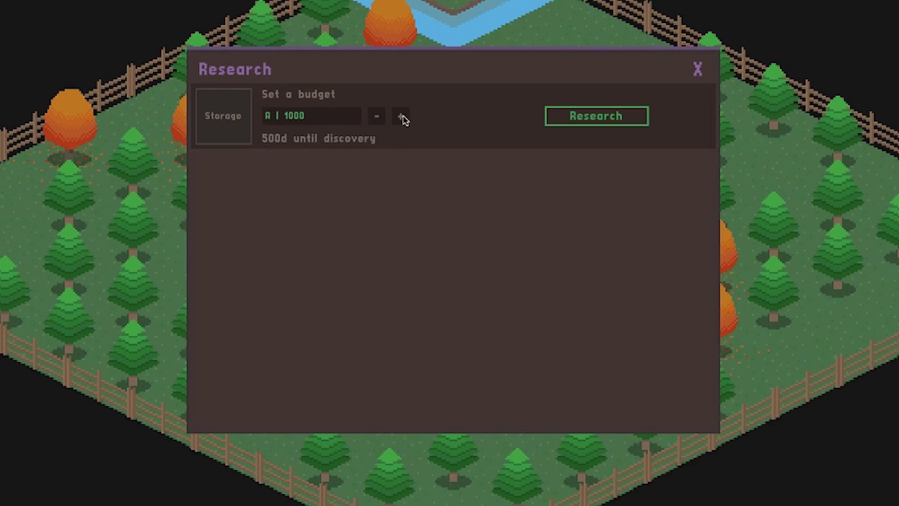
Step: Raise the Storage research budget to 8000
left_click(402, 117)
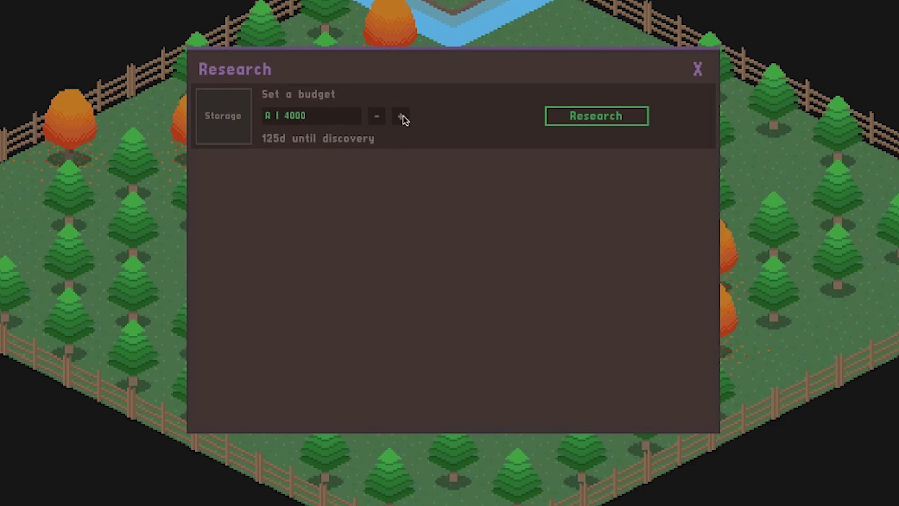
left_click(402, 117)
left_click(402, 117)
left_click(402, 117)
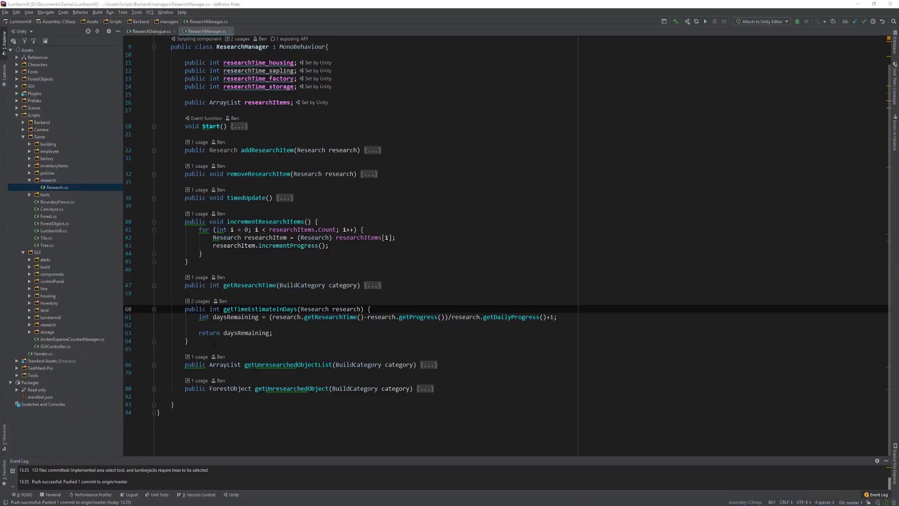
left_click(213, 344)
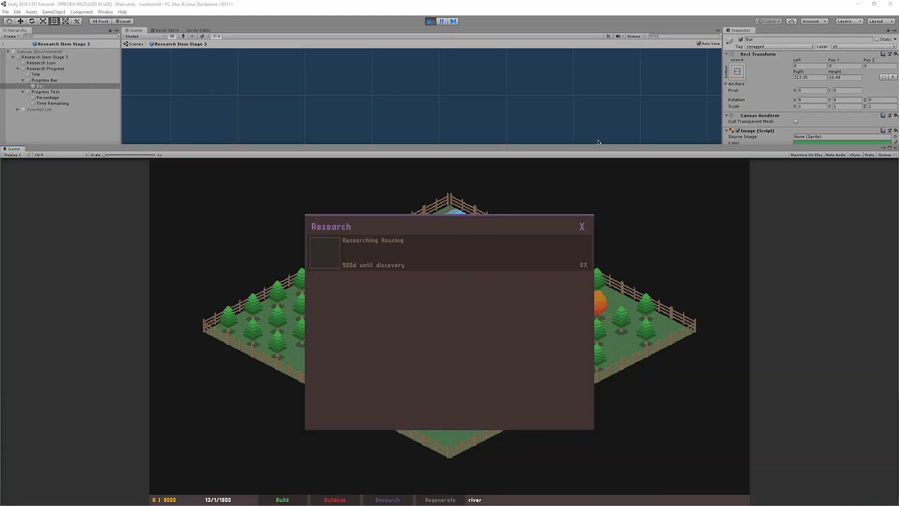
Step: Enlarge the Scene view to inspect the Research Item Stage 3 layout in detail
left_click_drag(598, 145, 501, 21)
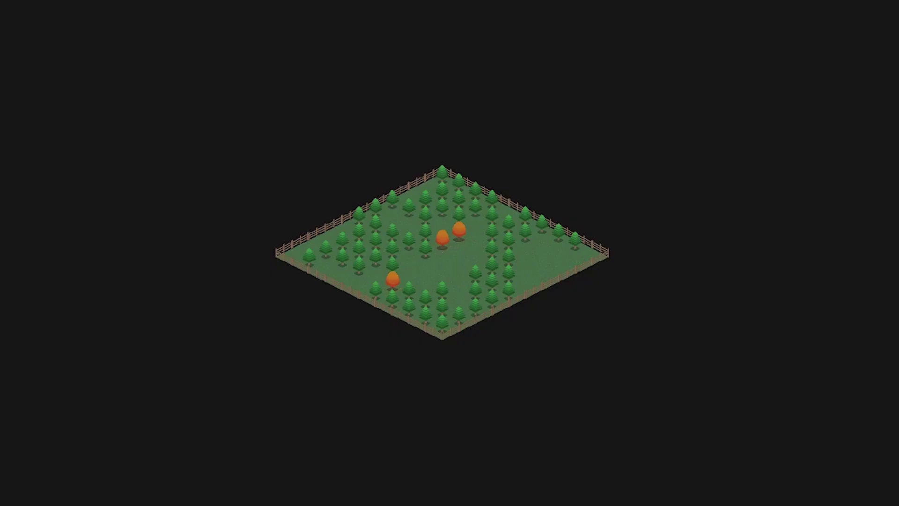
Step: Start Factory research with the budget raised to 4000
key("r")
left_click(359, 141)
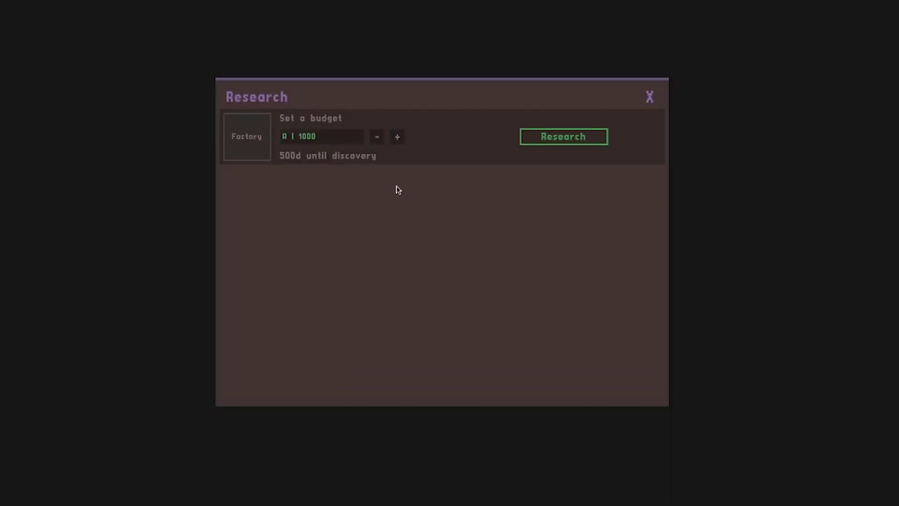
left_click(404, 139)
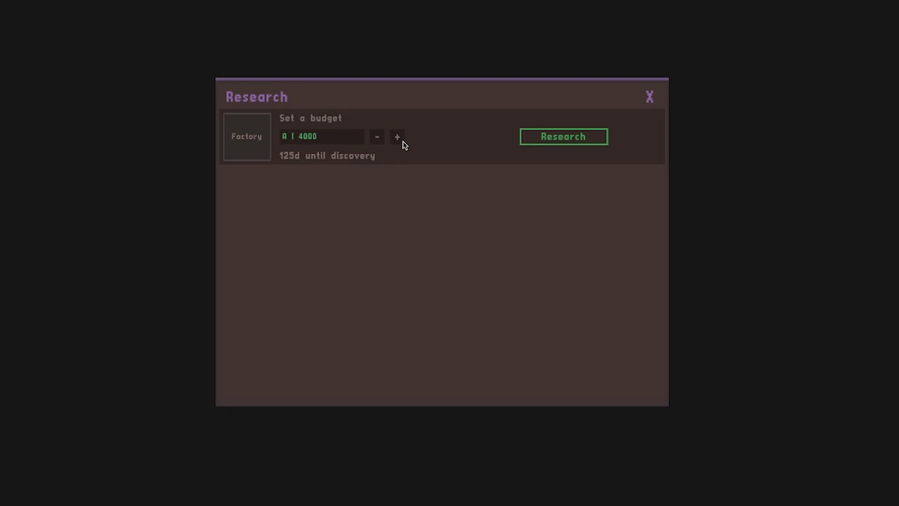
left_click(577, 140)
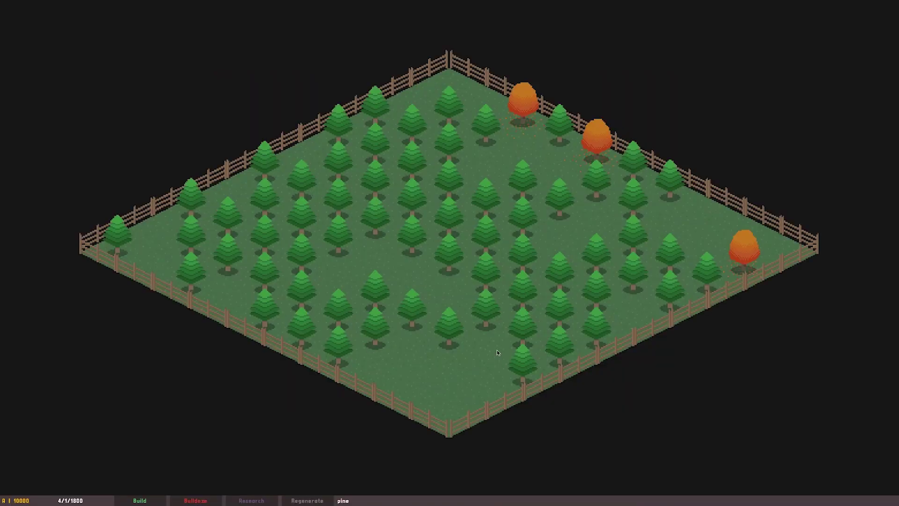
Step: Reopen Research, raise the Factory budget to 30000 and start the research
left_click(251, 501)
left_click(396, 173)
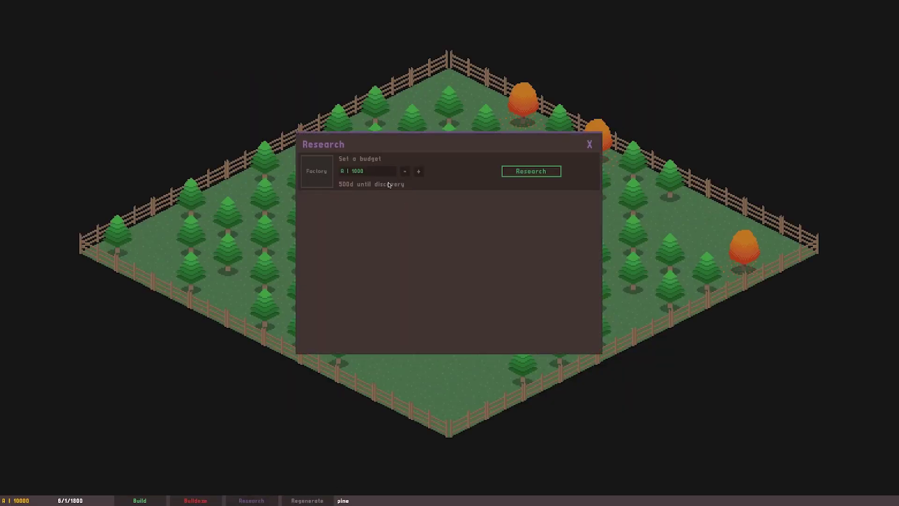
left_click(419, 172)
left_click(418, 172)
left_click(420, 173)
left_click(419, 173)
left_click(528, 173)
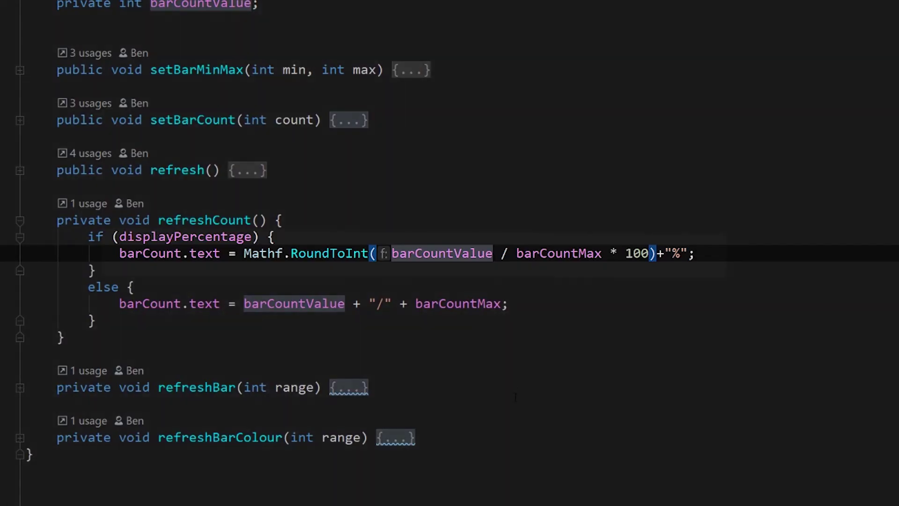
Step: Insert a (float) cast before barCountValue in refreshCount's Mathf.RoundToInt call
type("(float)")
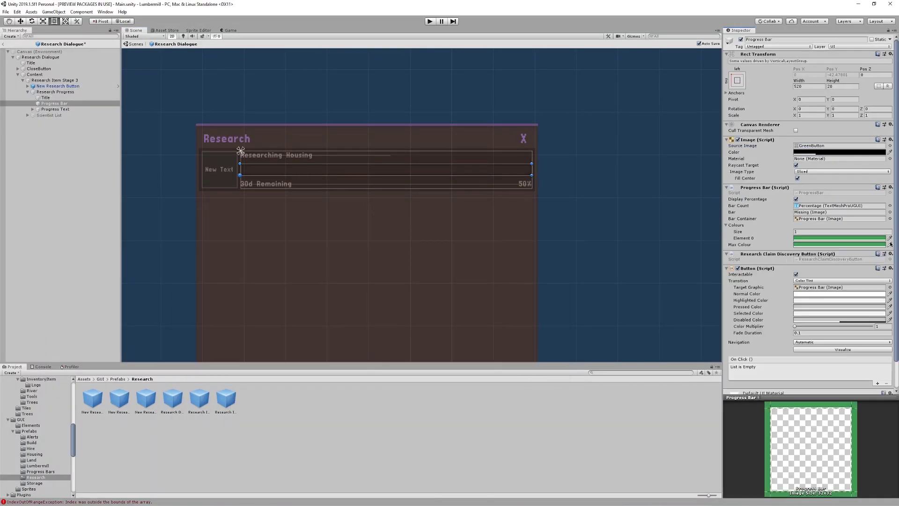
Step: Add a text label inside the Progress Bar and inspect its Progress Text and Percentage children
left_click(885, 244)
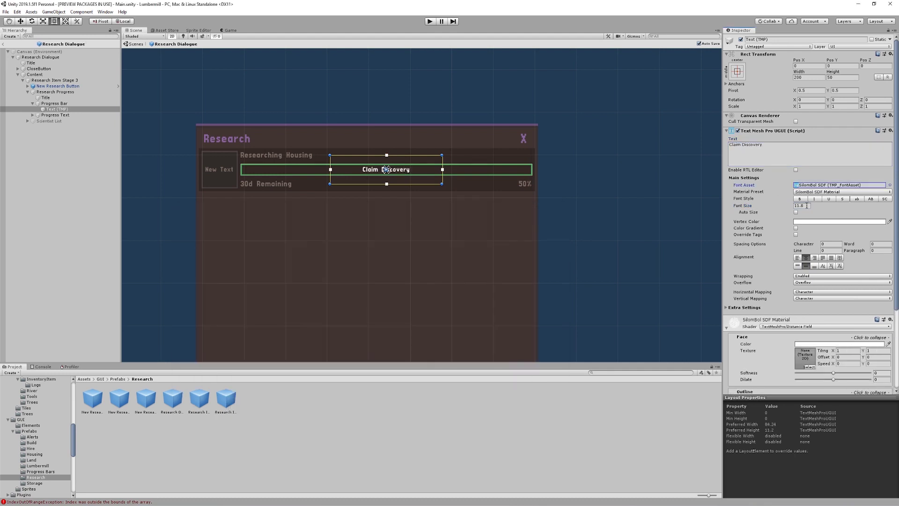
left_click(35, 102)
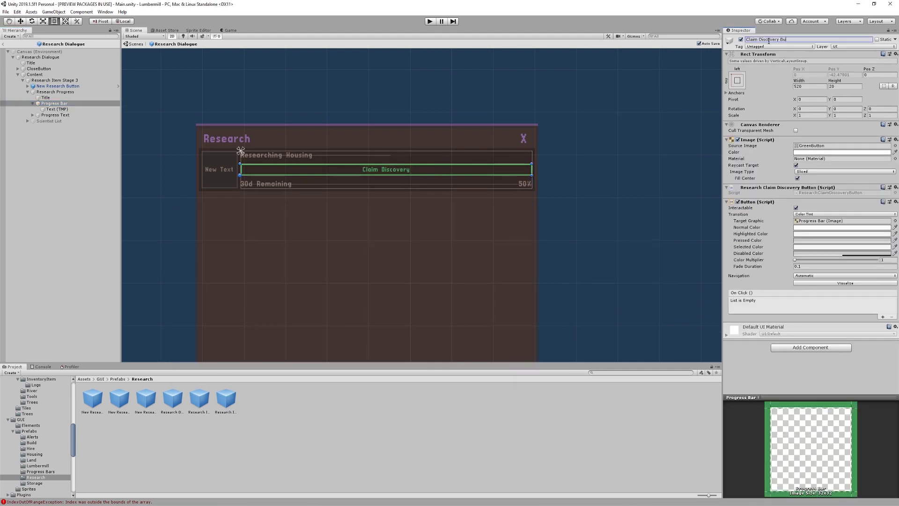
left_click(55, 115)
left_click(32, 115)
left_click(57, 126)
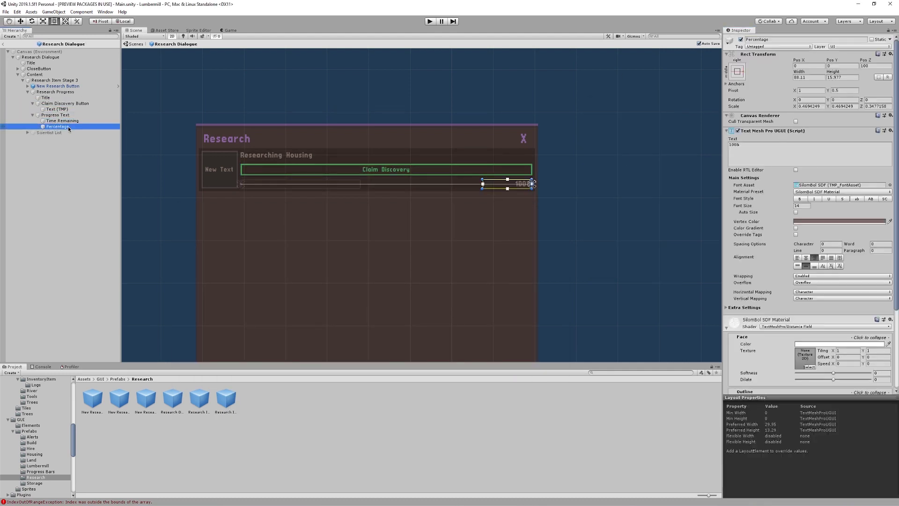
Step: Change the research item's Title text to 'Research Complete! Discovery'
left_click(45, 98)
left_click(808, 153)
type("Research Complete! Discovery")
left_click(63, 208)
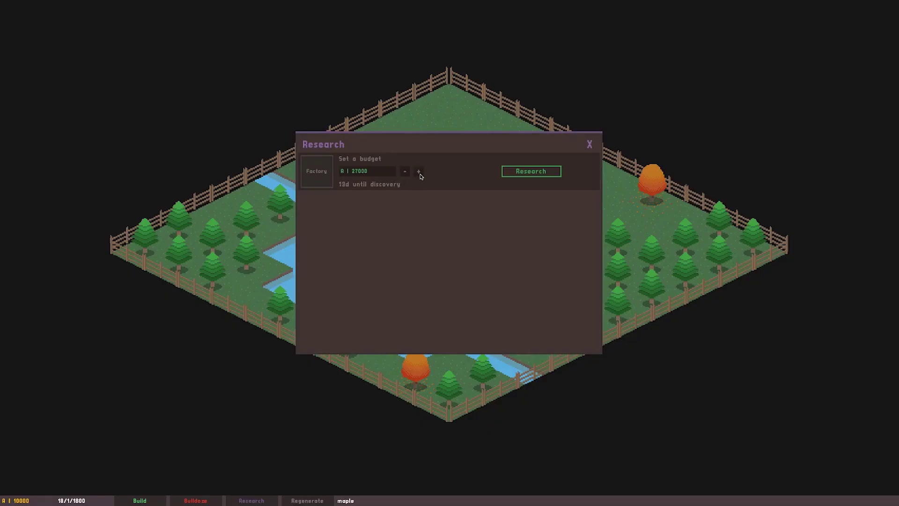
Step: Start the first Factory research, then launch a second Factory research
left_click(531, 171)
left_click(395, 212)
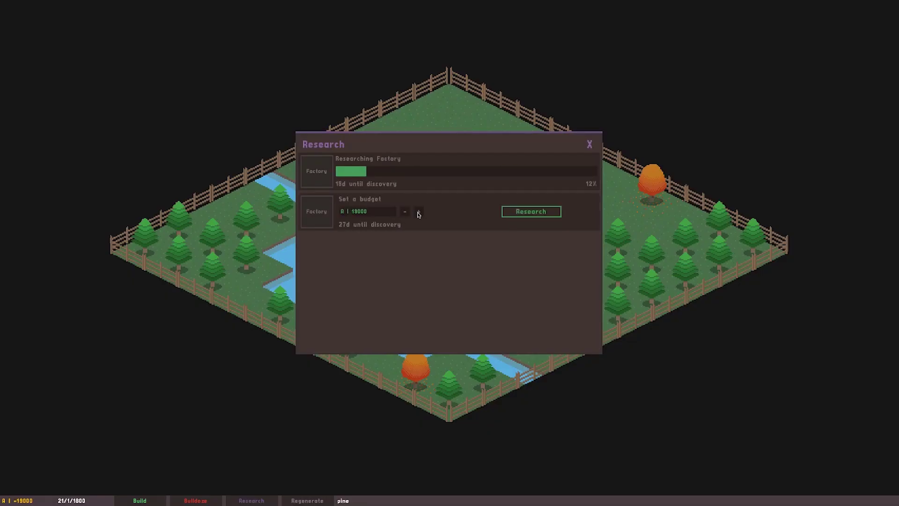
key("Return")
Step: Raise the next research budget beyond 28000 and launch the third Factory research
left_click(419, 253)
left_click(419, 253)
left_click(419, 253)
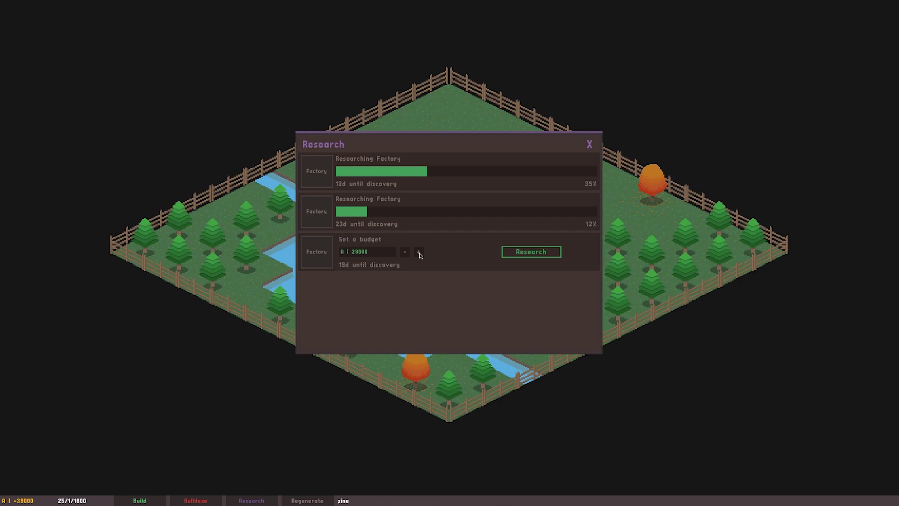
left_click(419, 253)
key("Return")
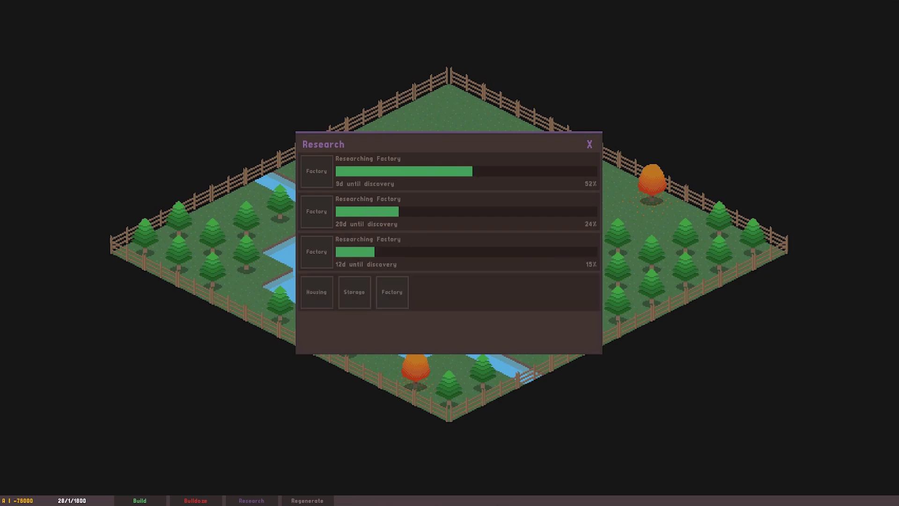